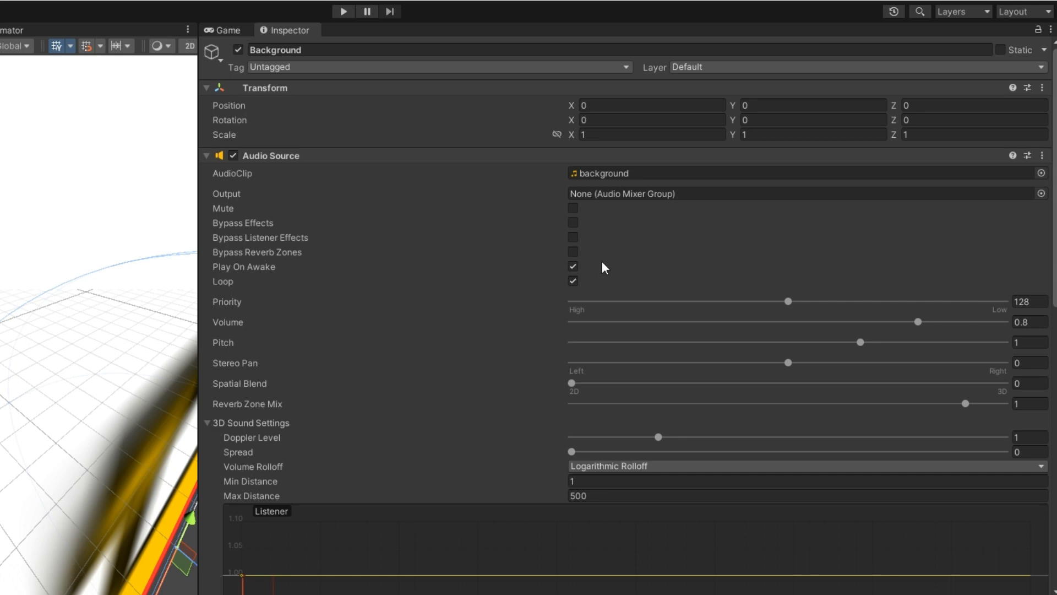
# Locate the audio clip used by the Background object and delete the background asset from the Audio folder.
pyautogui.click(619, 173)
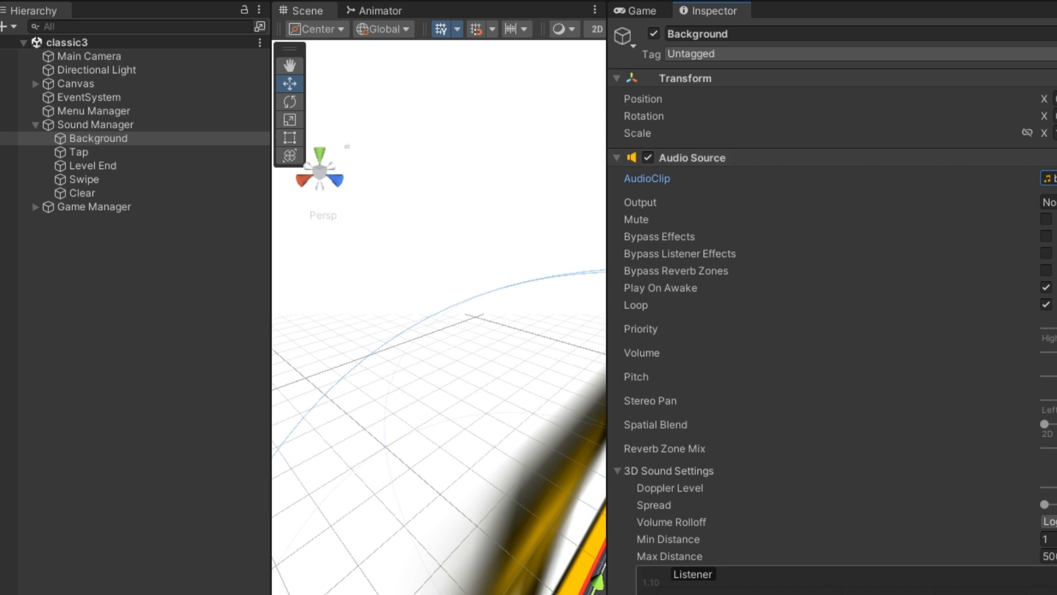
pyautogui.moveTo(529, 594); pyautogui.dragTo(529, 452)
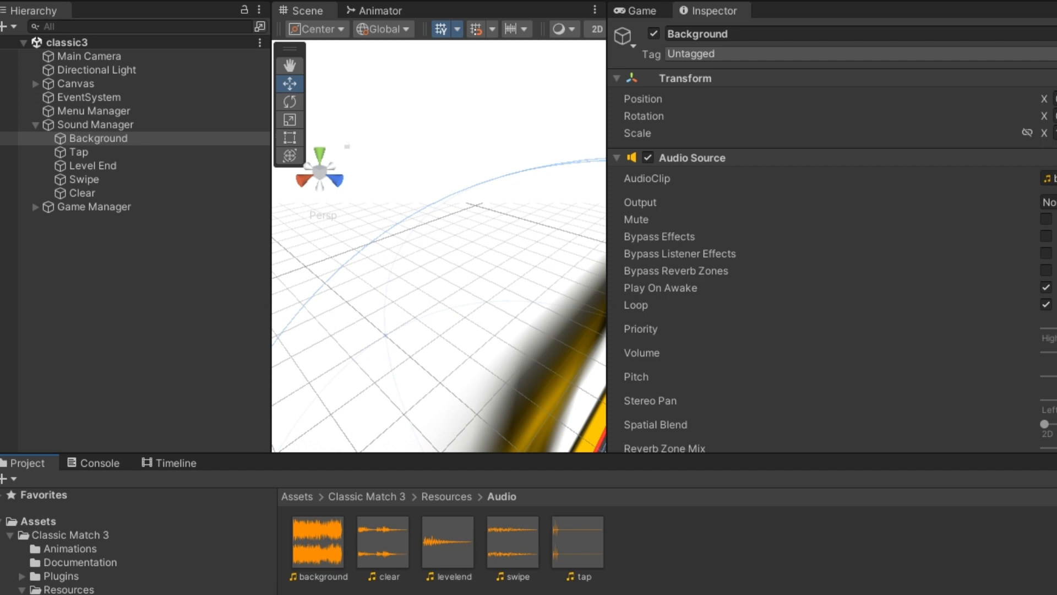
pyautogui.click(314, 545)
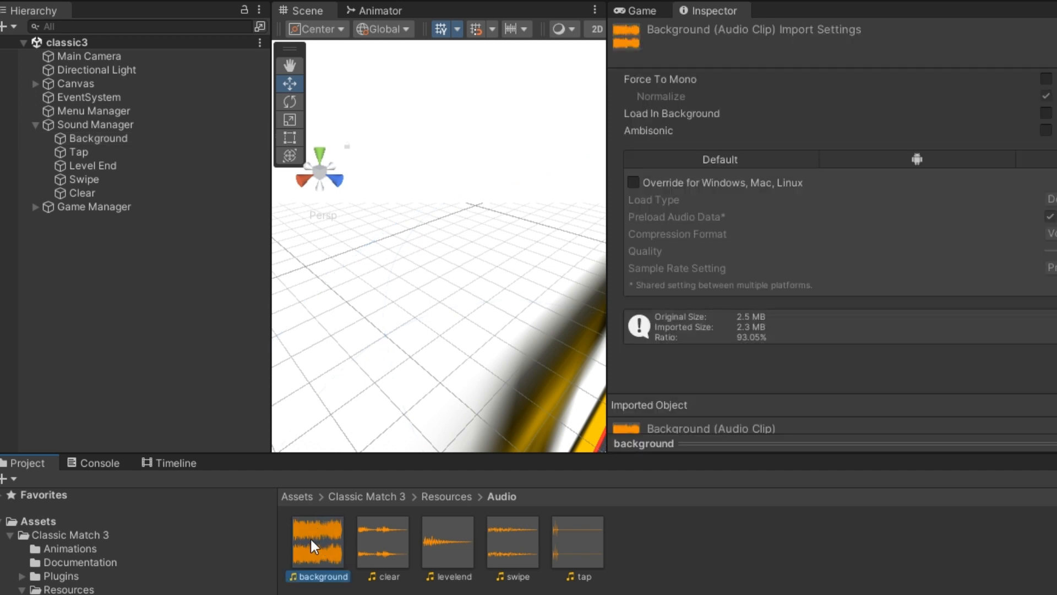
pyautogui.rightClick(314, 545)
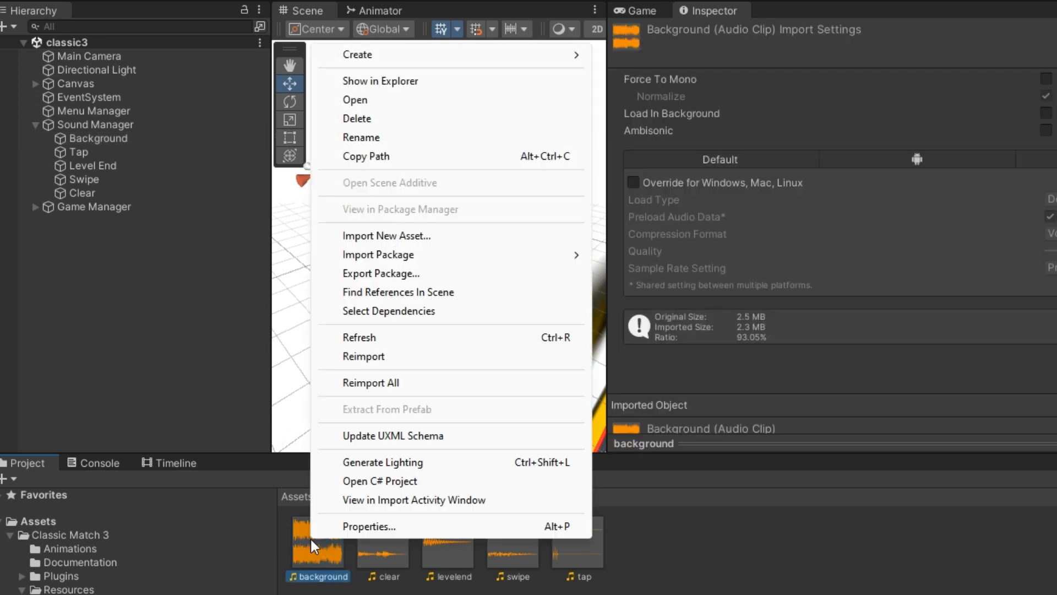
pyautogui.click(415, 127)
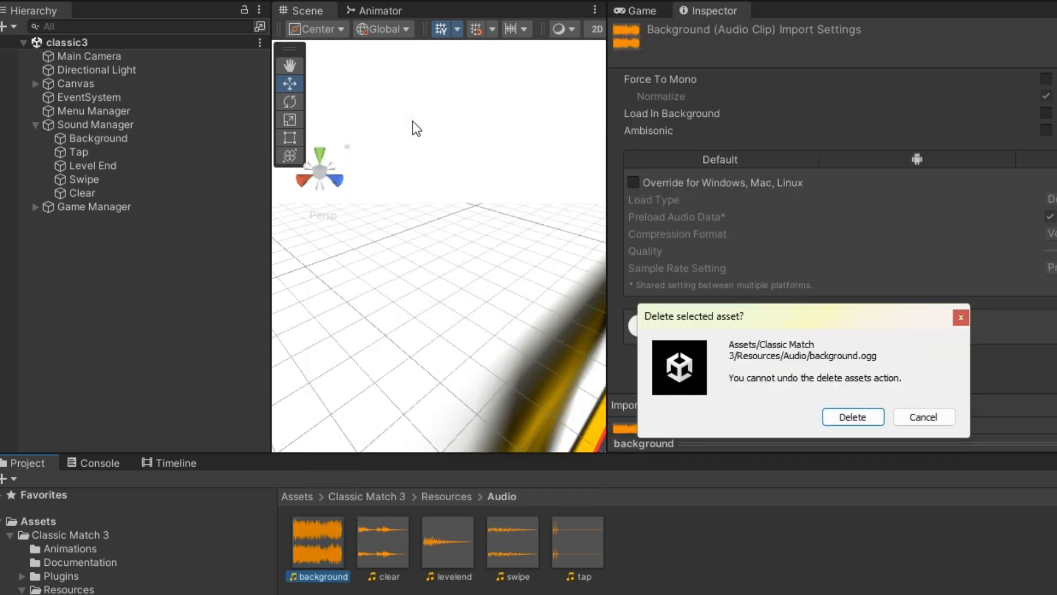
pyautogui.click(853, 417)
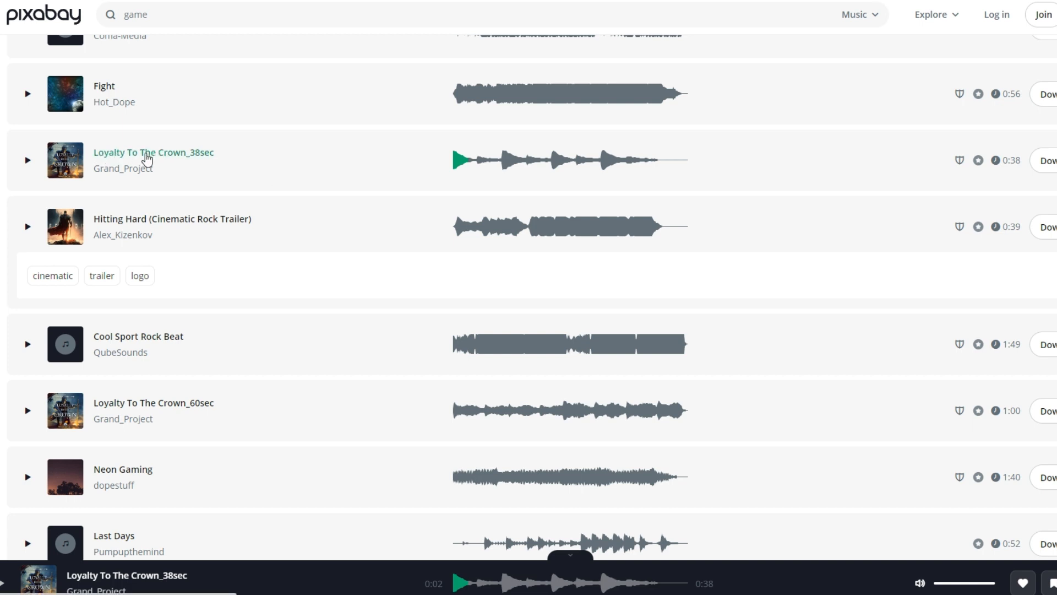
# Switch to Pixabay, preview the track Loyalty To The Crown_38sec and download it.
pyautogui.click(457, 175)
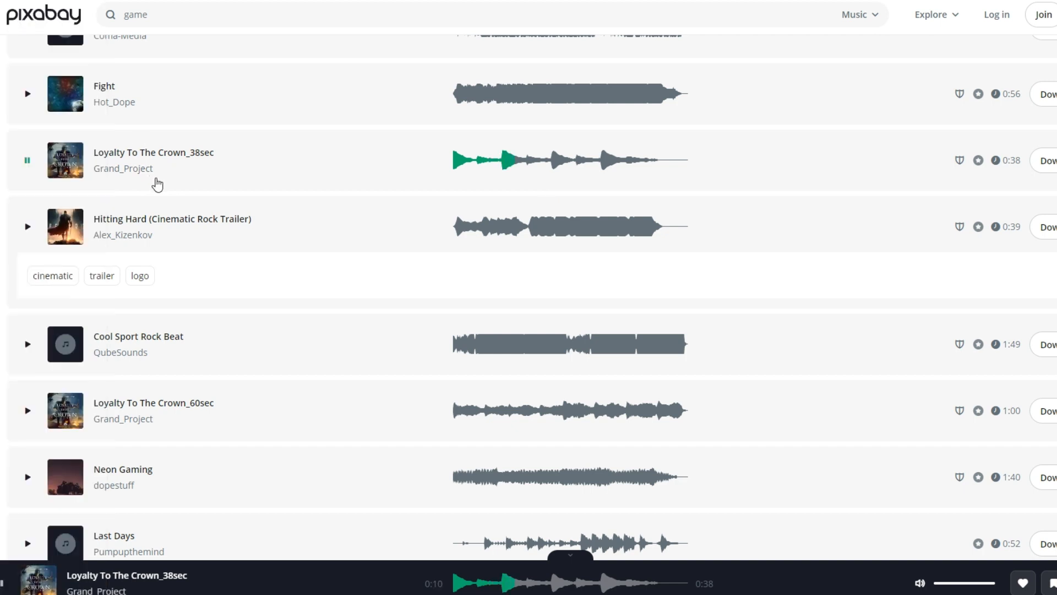
pyautogui.click(29, 161)
pyautogui.click(1048, 161)
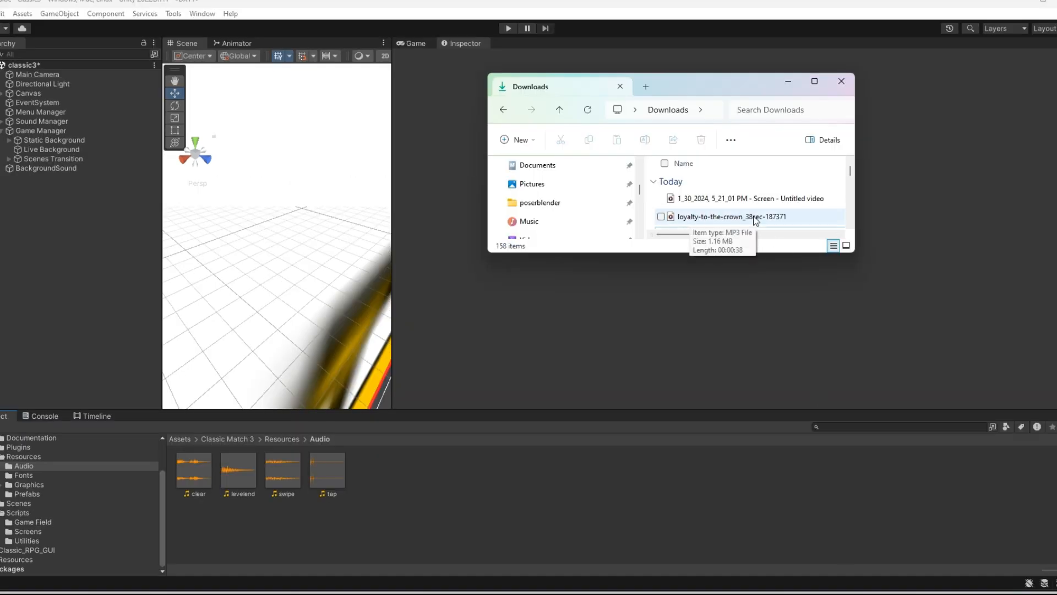
# Import loyalty-to-the-crown_38sec-187371 from Downloads into the Unity project's Audio folder and select the imported clip.
pyautogui.moveTo(774, 219); pyautogui.dragTo(454, 498)
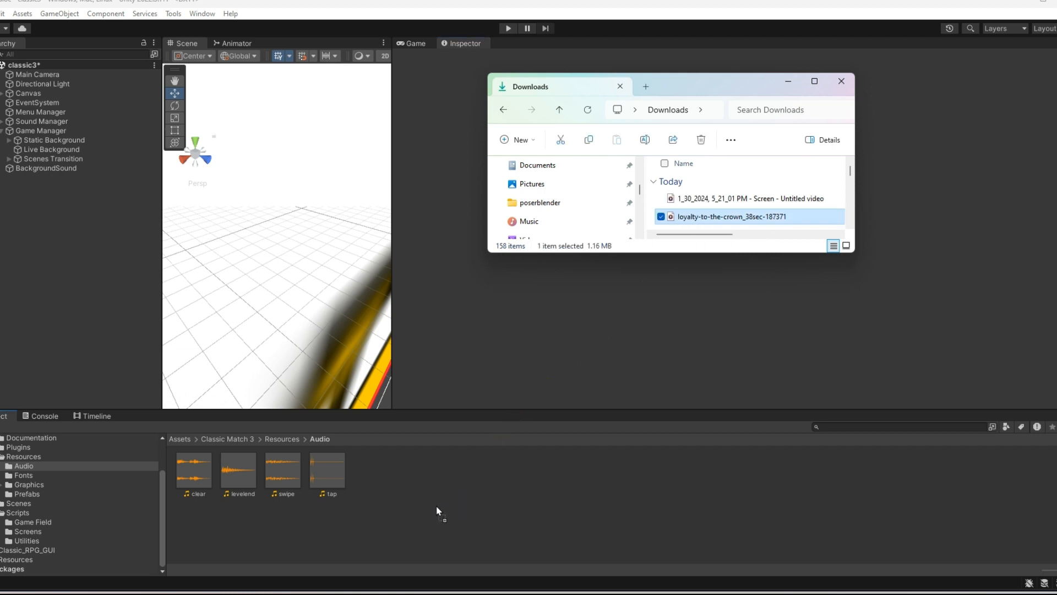
pyautogui.moveTo(438, 511); pyautogui.dragTo(435, 505)
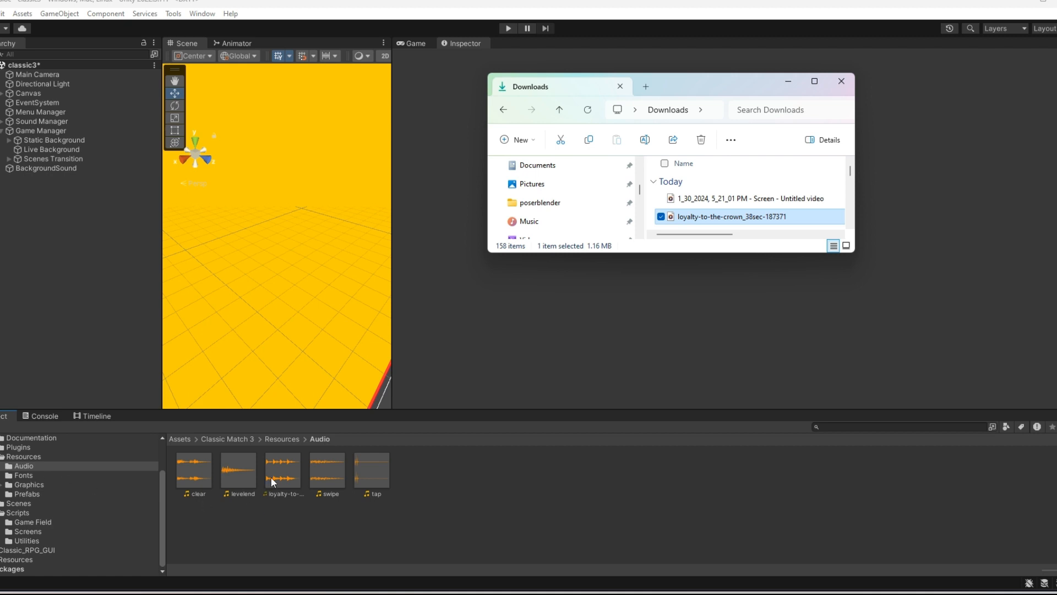
pyautogui.click(281, 466)
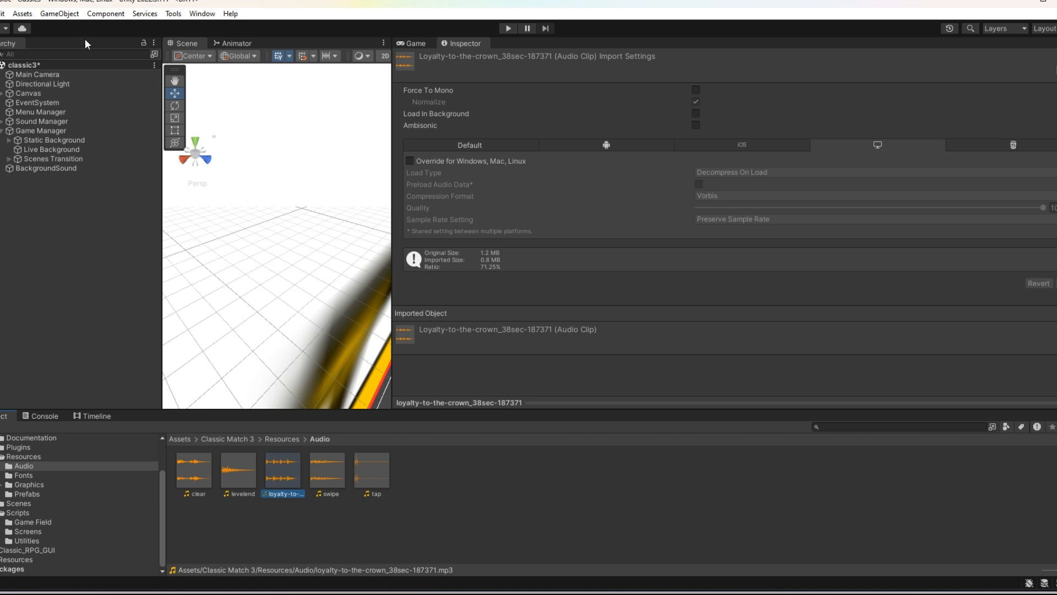
# Delete the BackgroundSound object from the classic3 scene and collapse the Game Manager's children.
pyautogui.click(58, 166)
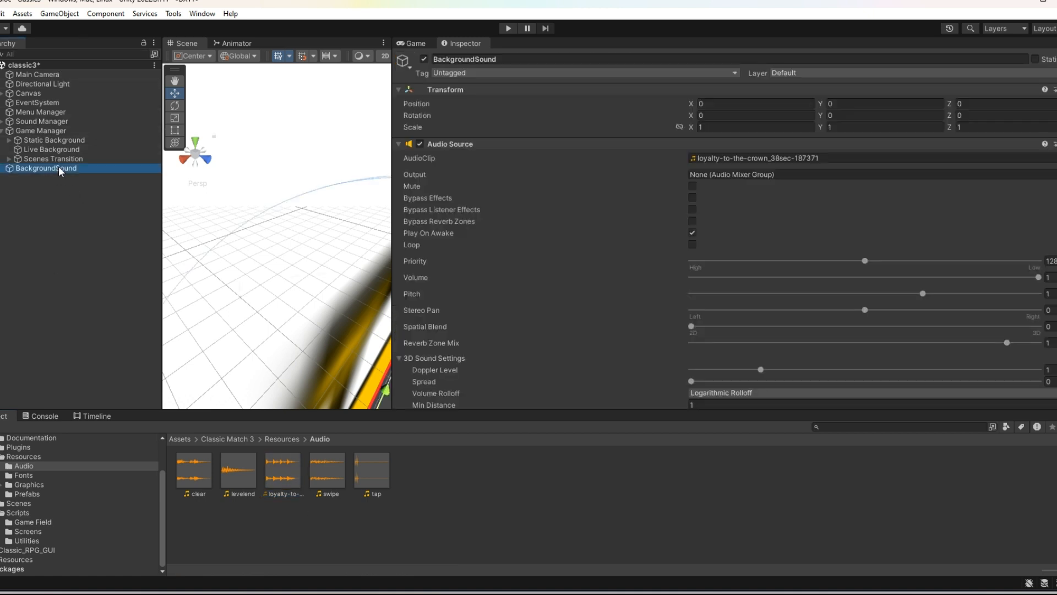
pyautogui.rightClick(58, 167)
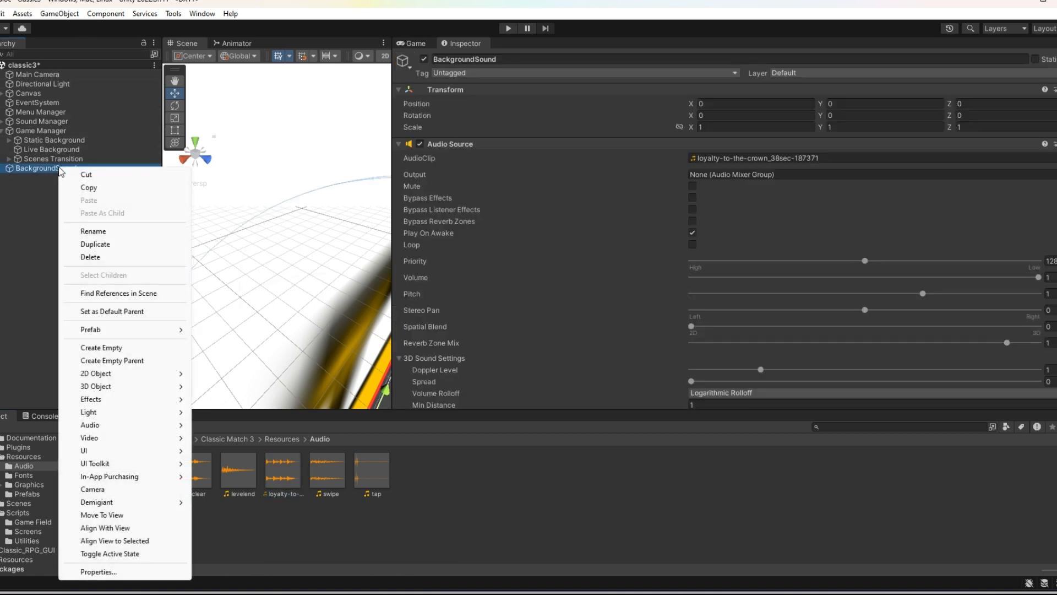
pyautogui.click(109, 257)
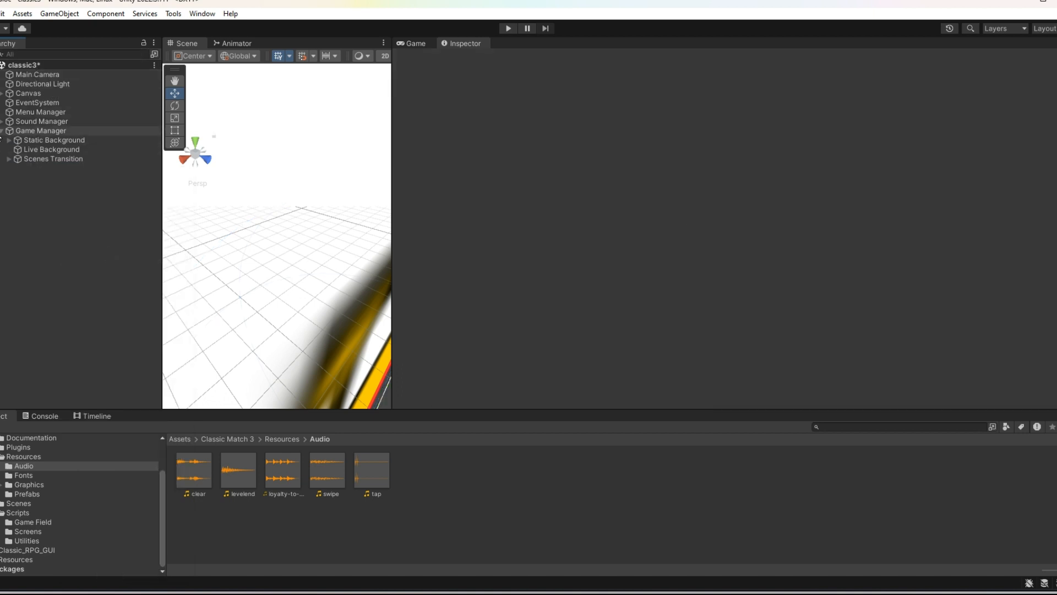
pyautogui.click(2, 132)
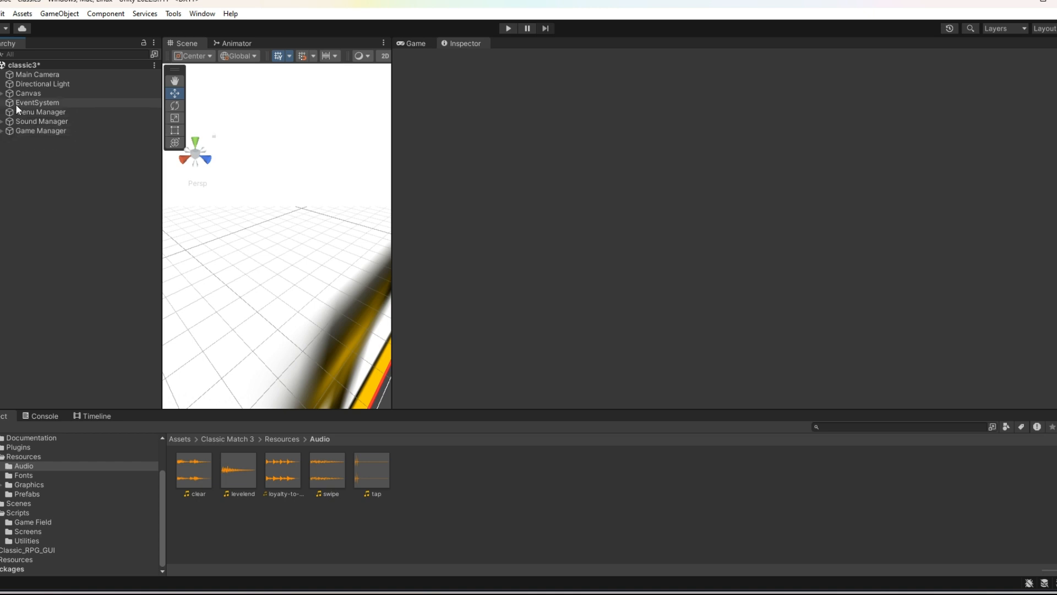
# Create an empty game object at the root of the classic3 scene.
pyautogui.click(23, 65)
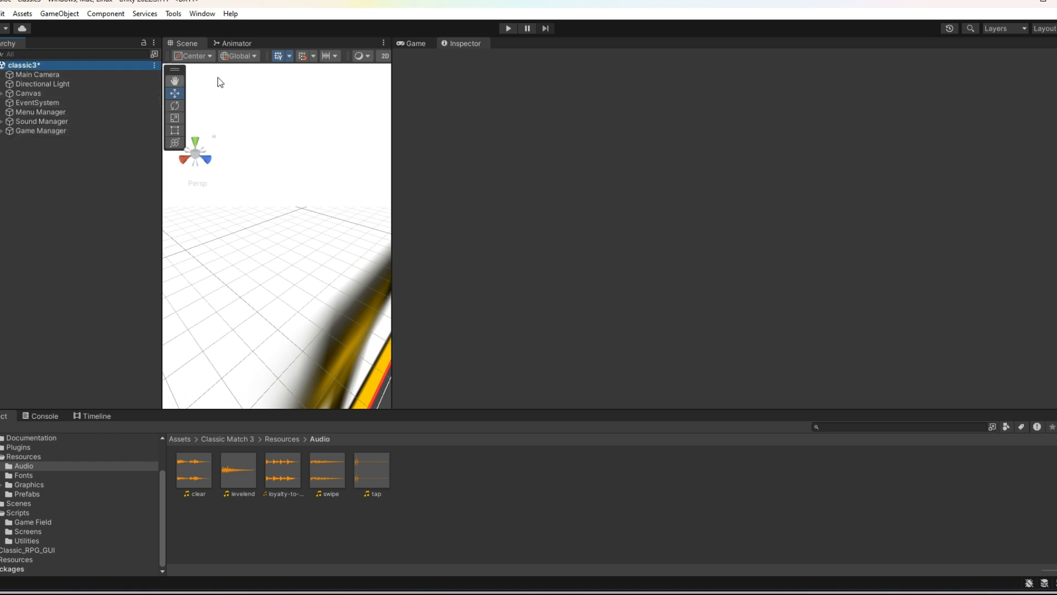
pyautogui.rightClick(18, 70)
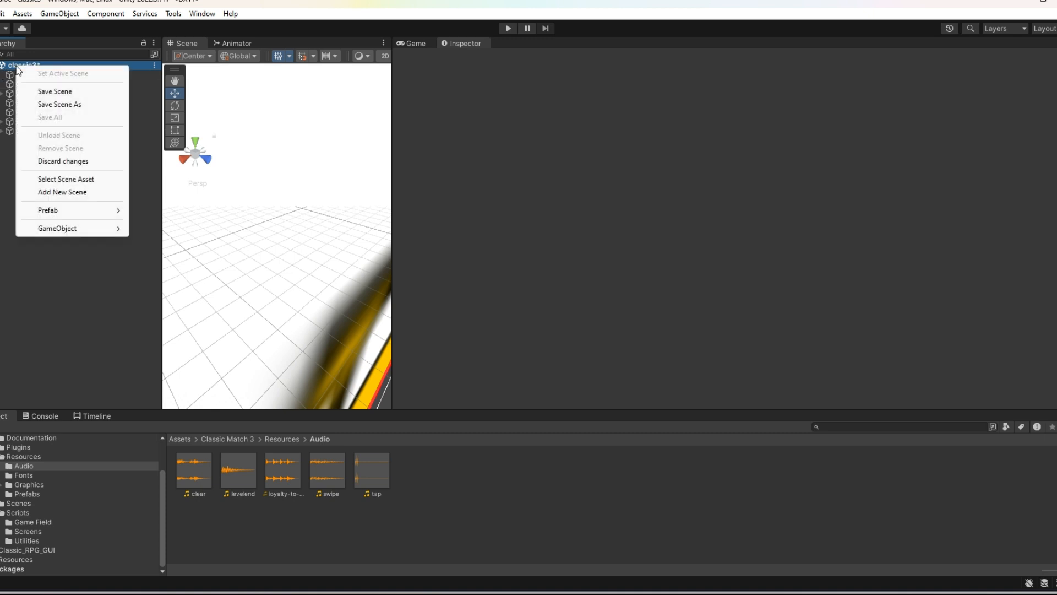
pyautogui.moveTo(68, 234)
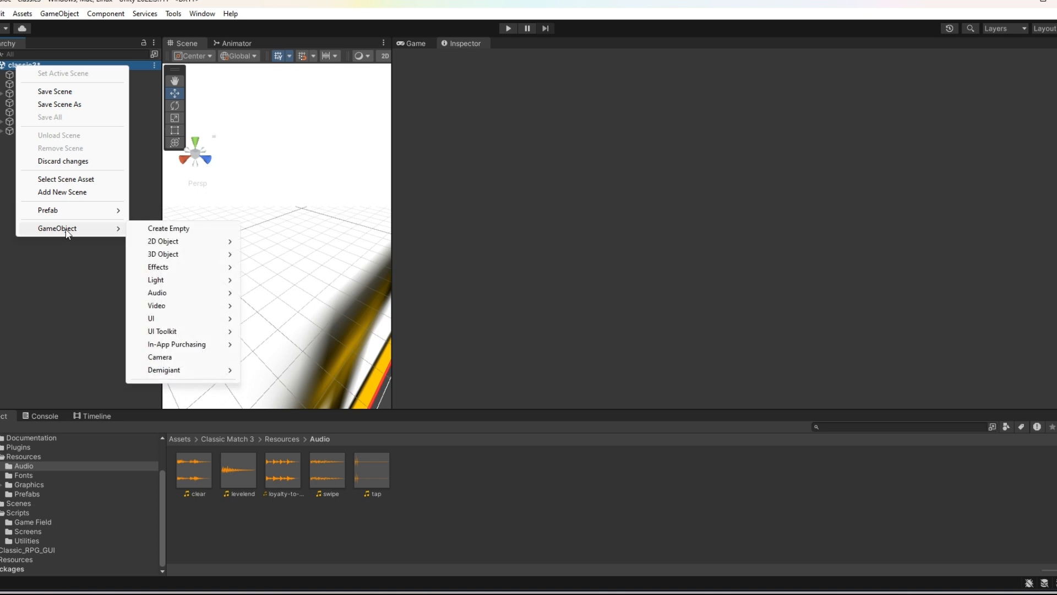
pyautogui.click(170, 229)
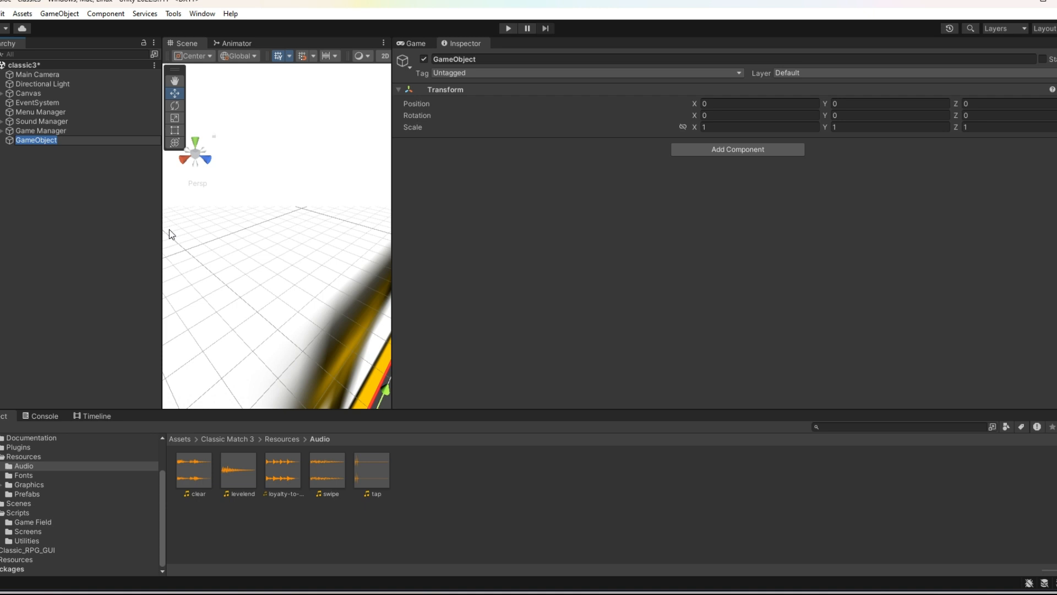
# Name the empty game object BackgroundSound.
pyautogui.click(91, 139)
pyautogui.press('BackSpace')
pyautogui.press('BackSpace')
pyautogui.press('BackSpace')
pyautogui.press('BackSpace')
pyautogui.press('BackSpace')
pyautogui.press('BackSpace')
pyautogui.press('BackSpace')
pyautogui.press('BackSpace')
pyautogui.press('BackSpace')
pyautogui.press('BackSpace')
pyautogui.write('BackgroundSound')
pyautogui.press('Return')
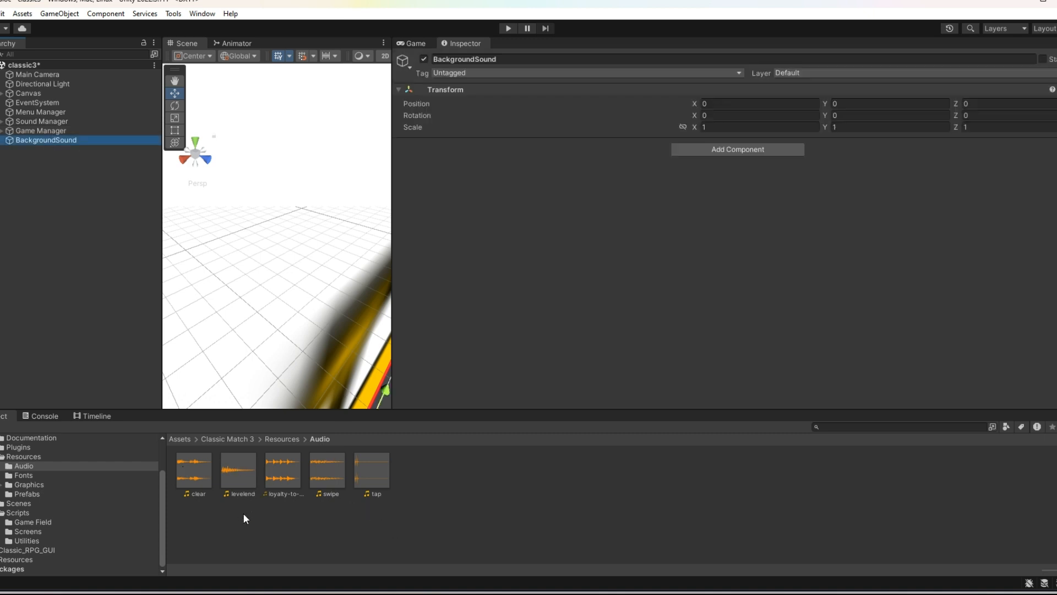
# Add the loyalty-to-the-crown clip to BackgroundSound as an audio source and play-test the game.
pyautogui.moveTo(285, 480); pyautogui.dragTo(649, 246)
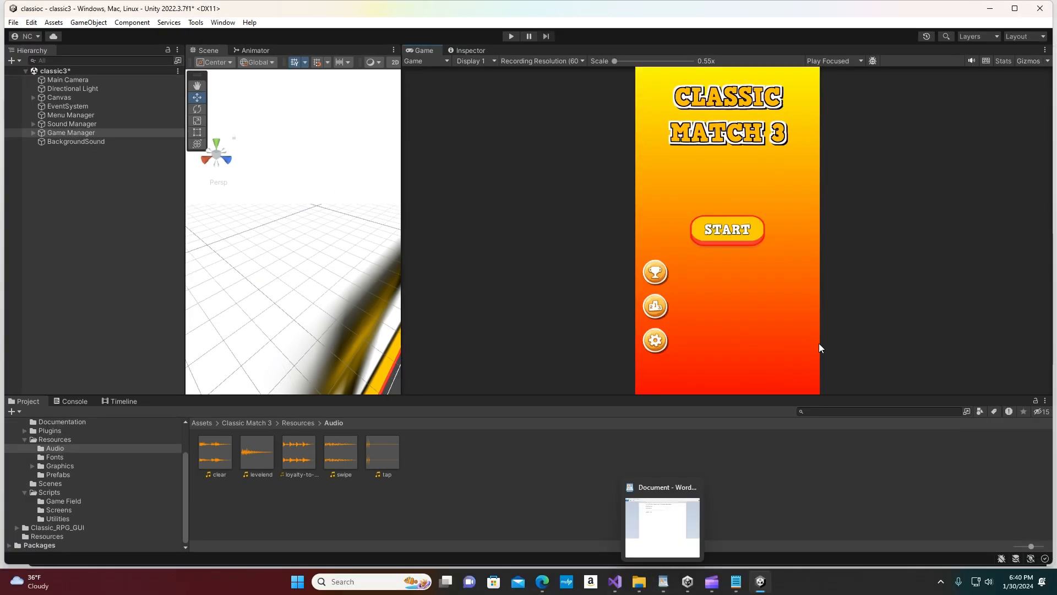
pyautogui.click(509, 37)
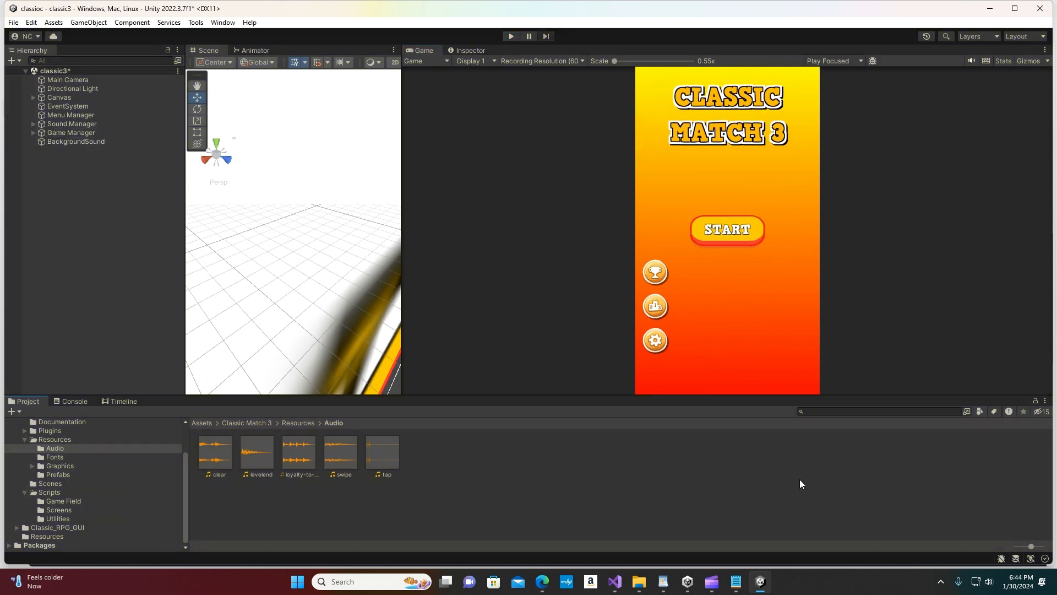
# Enable looping on BackgroundSound's audio source and bring back the Game view.
pyautogui.click(93, 141)
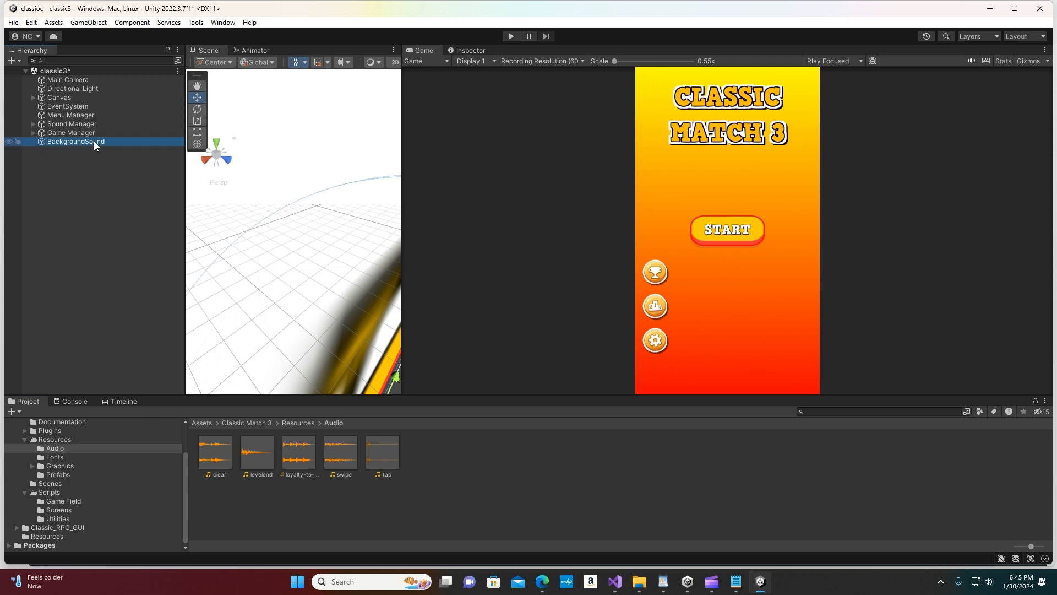
pyautogui.click(462, 50)
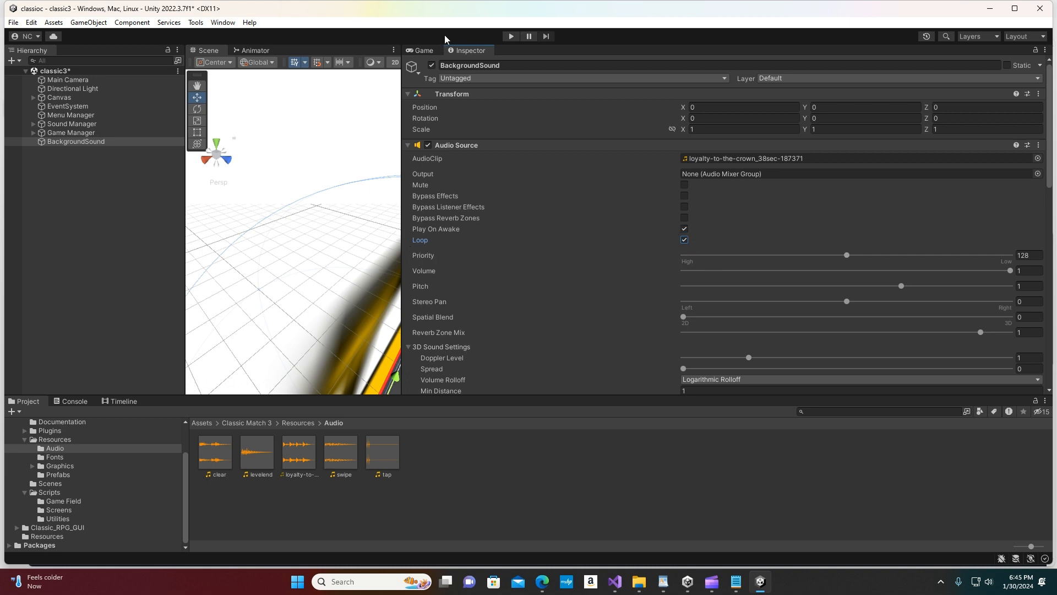
pyautogui.click(425, 52)
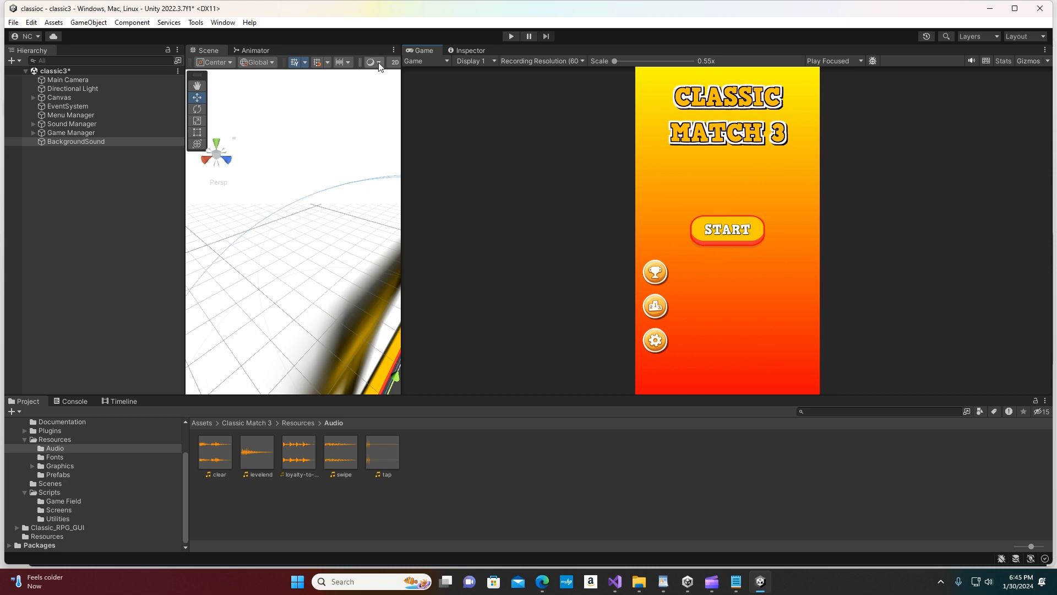